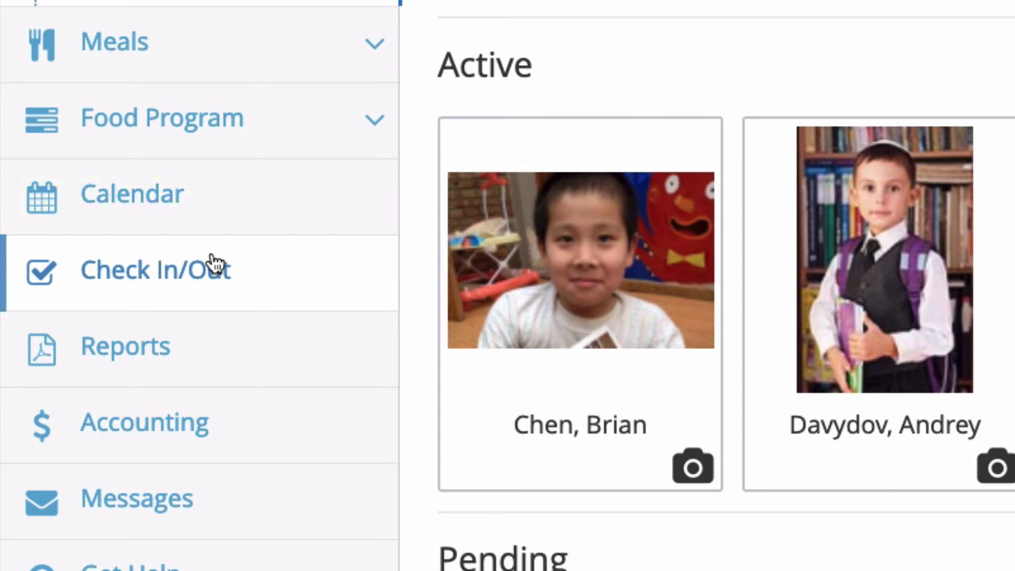
# Step: Open the Check In/Out page and expand the time entries of all children
pyautogui.click(214, 265)
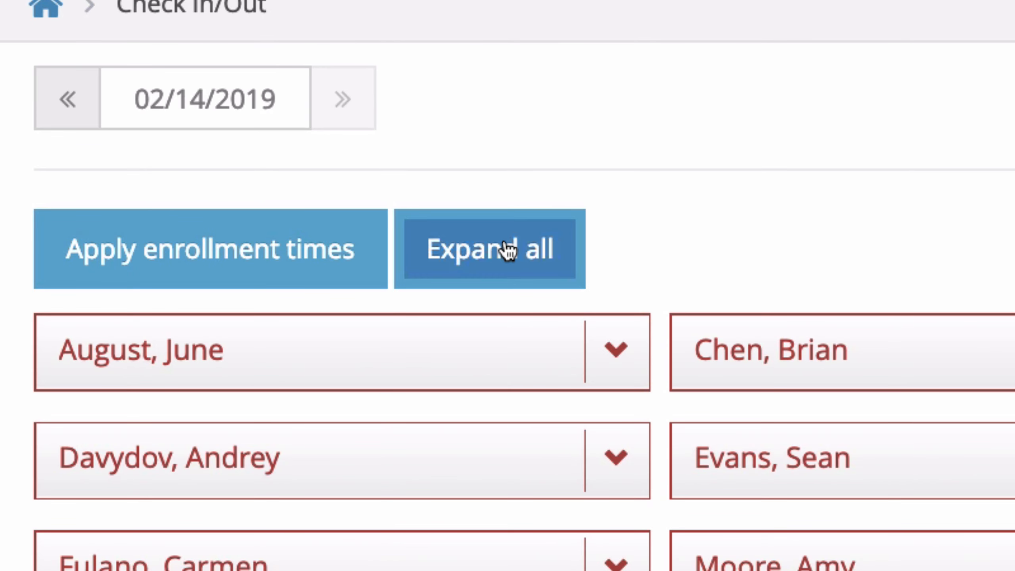
pyautogui.click(508, 250)
pyautogui.scroll(-2, 572, 161)
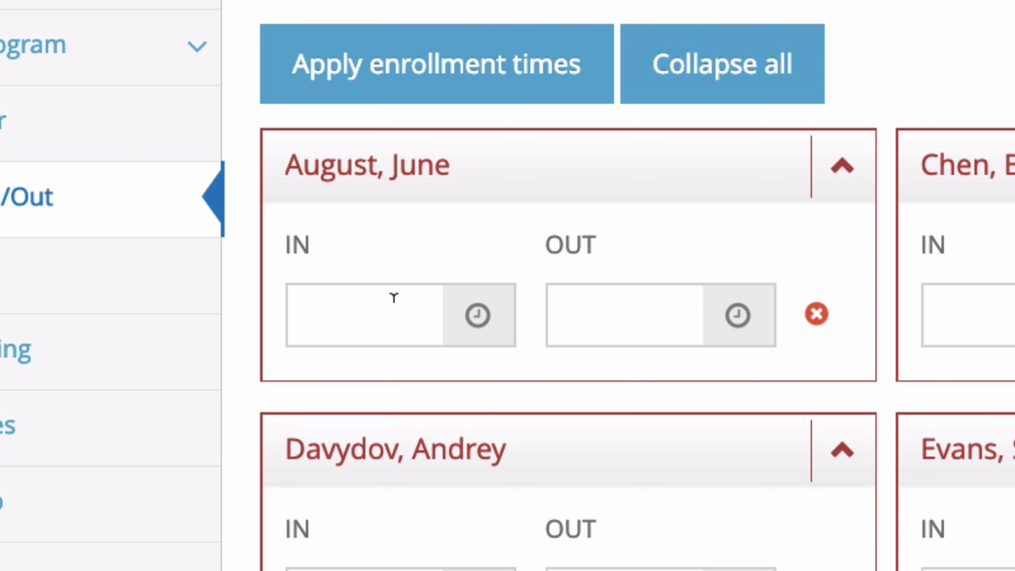
# Step: Set the first listed child's IN time to 07:00 AM with the time picker
pyautogui.click(477, 316)
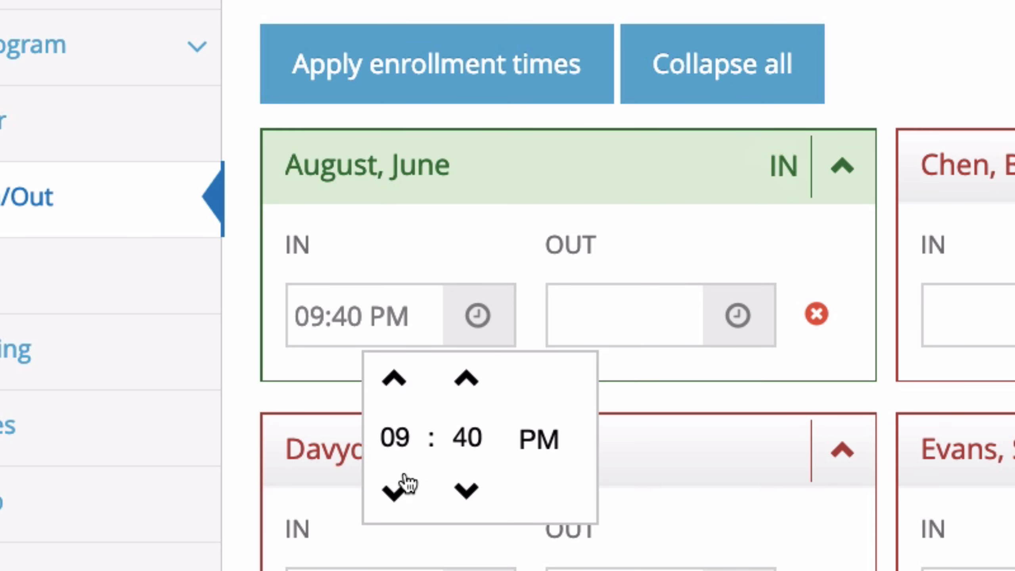
pyautogui.click(394, 489)
pyautogui.click(394, 489)
pyautogui.click(394, 490)
pyautogui.click(394, 379)
pyautogui.click(462, 489)
pyautogui.click(462, 489)
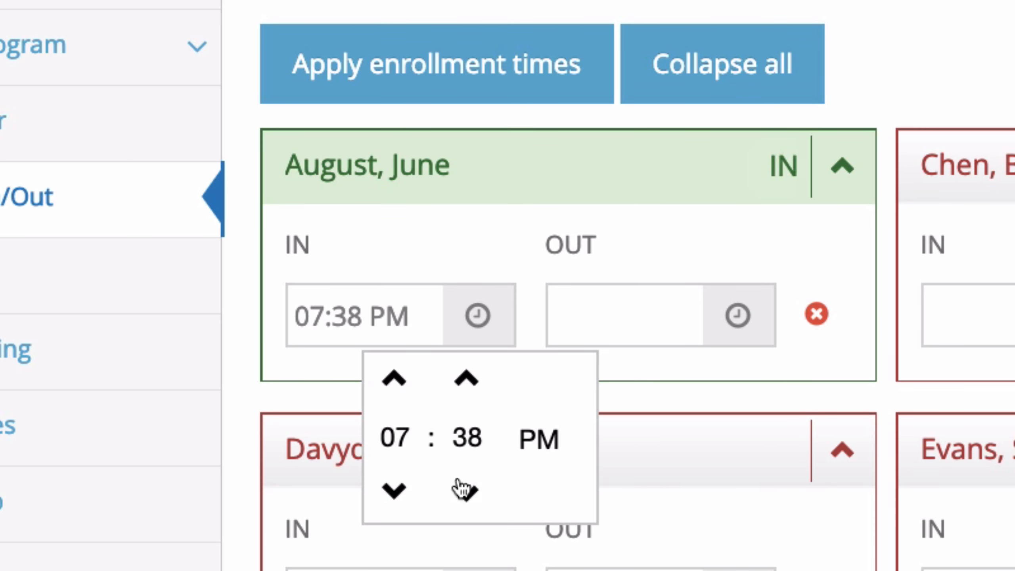
pyautogui.click(463, 488)
pyautogui.click(480, 390)
pyautogui.click(480, 390)
pyautogui.click(480, 390)
pyautogui.click(481, 391)
pyautogui.click(481, 391)
pyautogui.doubleClick(481, 391)
pyautogui.click(481, 391)
pyautogui.doubleClick(481, 391)
pyautogui.doubleClick(481, 391)
pyautogui.doubleClick(481, 391)
pyautogui.doubleClick(482, 391)
pyautogui.doubleClick(482, 391)
pyautogui.click(482, 391)
pyautogui.doubleClick(481, 391)
pyautogui.click(481, 391)
pyautogui.doubleClick(481, 391)
pyautogui.click(394, 489)
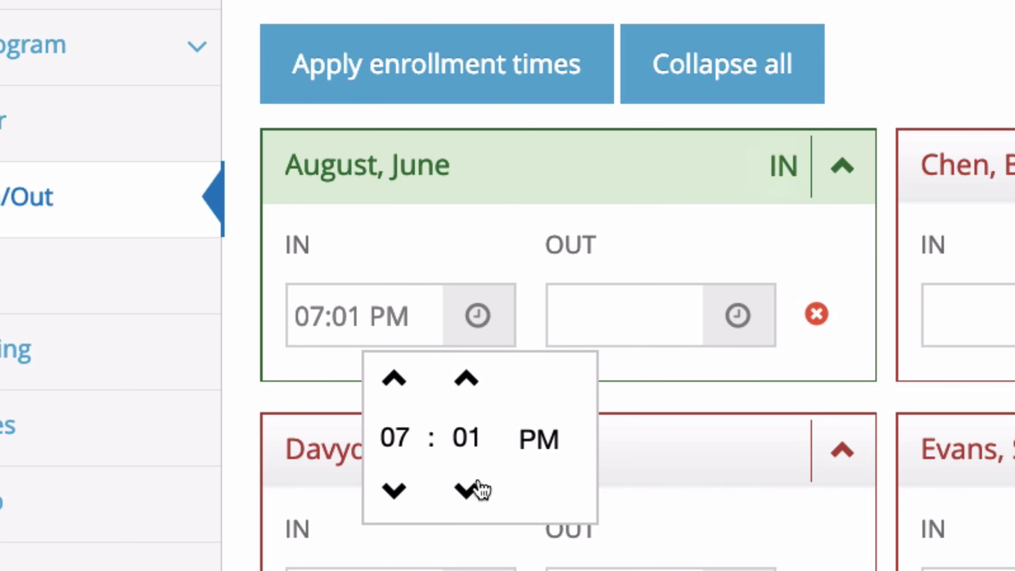
pyautogui.click(472, 489)
pyautogui.click(535, 446)
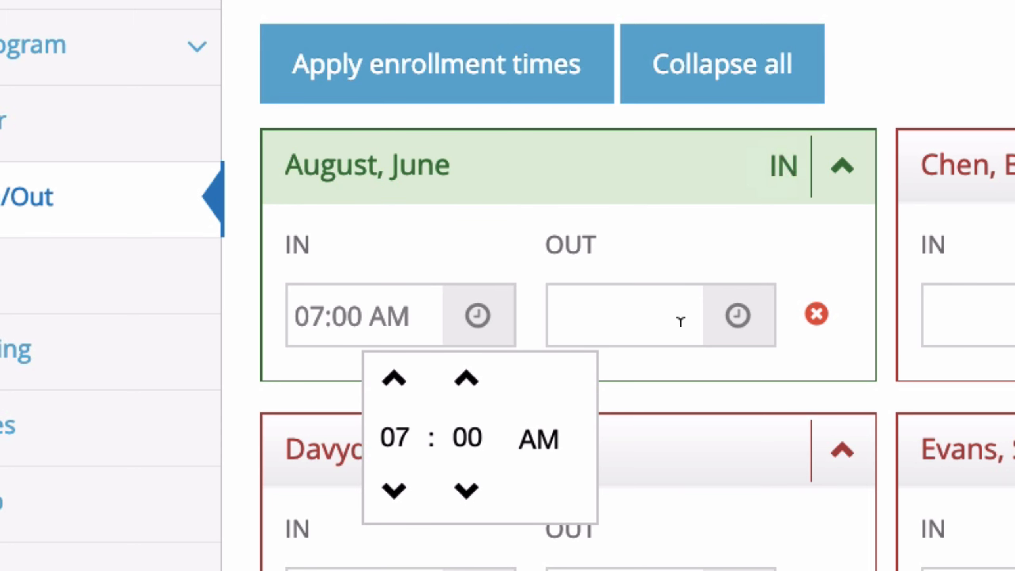
# Step: Set the first listed child's OUT time to 06:00 PM with the time picker
pyautogui.click(738, 320)
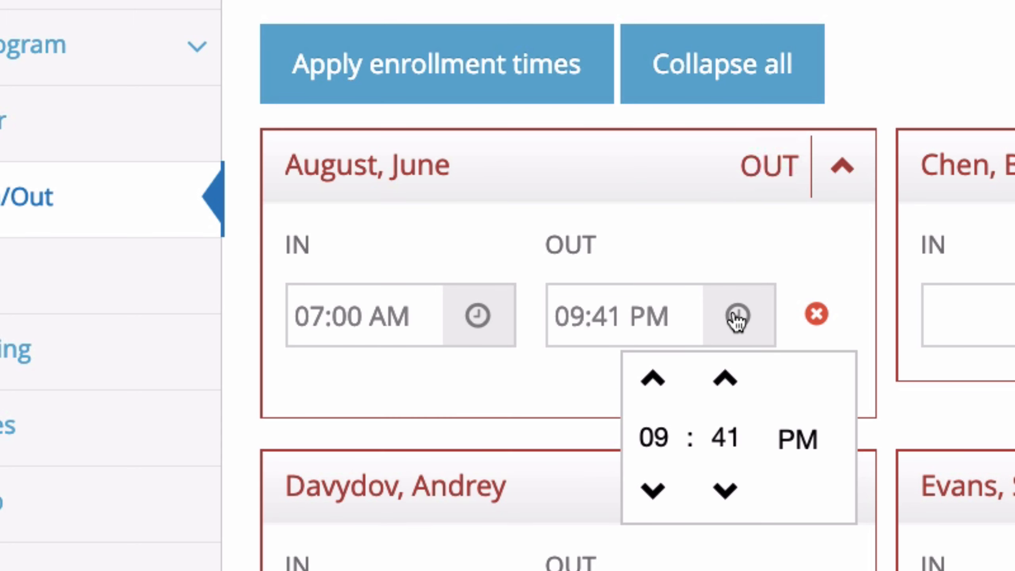
pyautogui.click(654, 490)
pyautogui.click(654, 490)
pyautogui.click(653, 490)
pyautogui.click(653, 489)
pyautogui.click(654, 379)
pyautogui.click(728, 391)
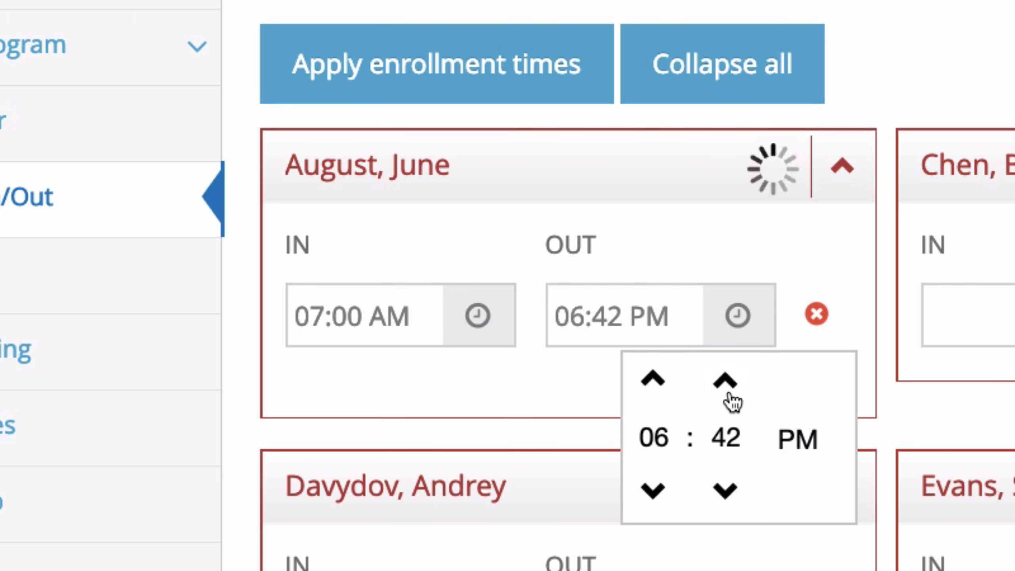
pyautogui.click(728, 390)
pyautogui.click(728, 391)
pyautogui.click(728, 391)
pyautogui.click(728, 391)
pyautogui.click(728, 391)
pyautogui.click(728, 391)
pyautogui.click(728, 391)
pyautogui.doubleClick(728, 391)
pyautogui.click(728, 391)
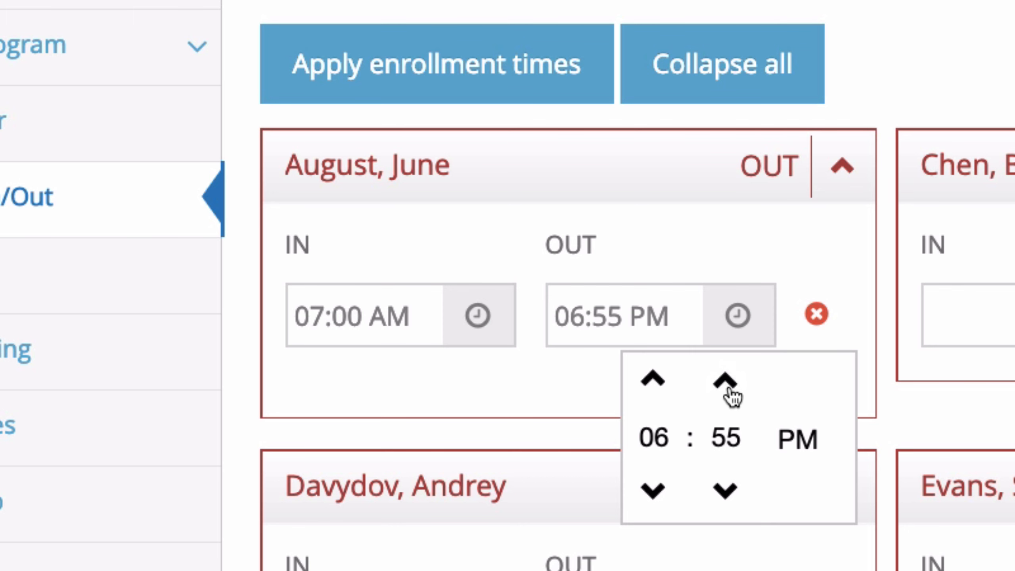
pyautogui.doubleClick(728, 391)
pyautogui.doubleClick(728, 391)
pyautogui.click(728, 391)
pyautogui.click(729, 391)
pyautogui.click(740, 486)
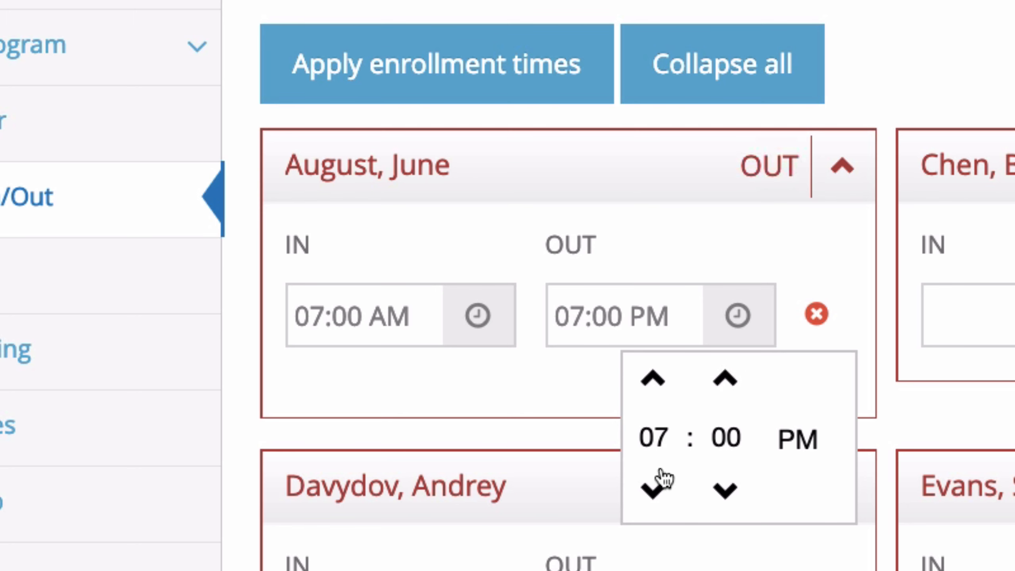
pyautogui.click(653, 484)
pyautogui.click(748, 240)
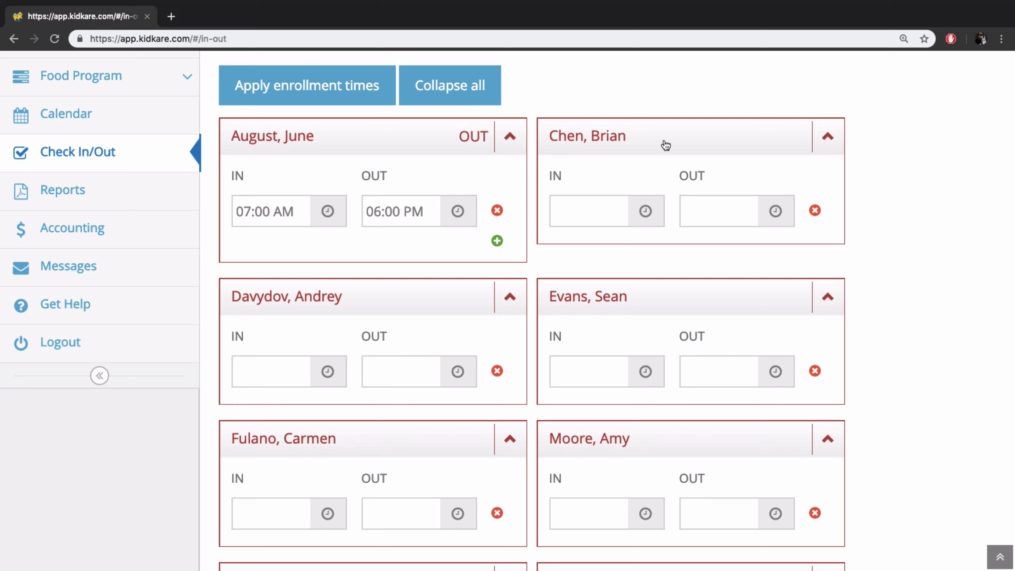
# Step: Enter an IN time of 06:30 AM and an OUT time of 08:00 AM for the second listed child
pyautogui.scroll(1, 653, 140)
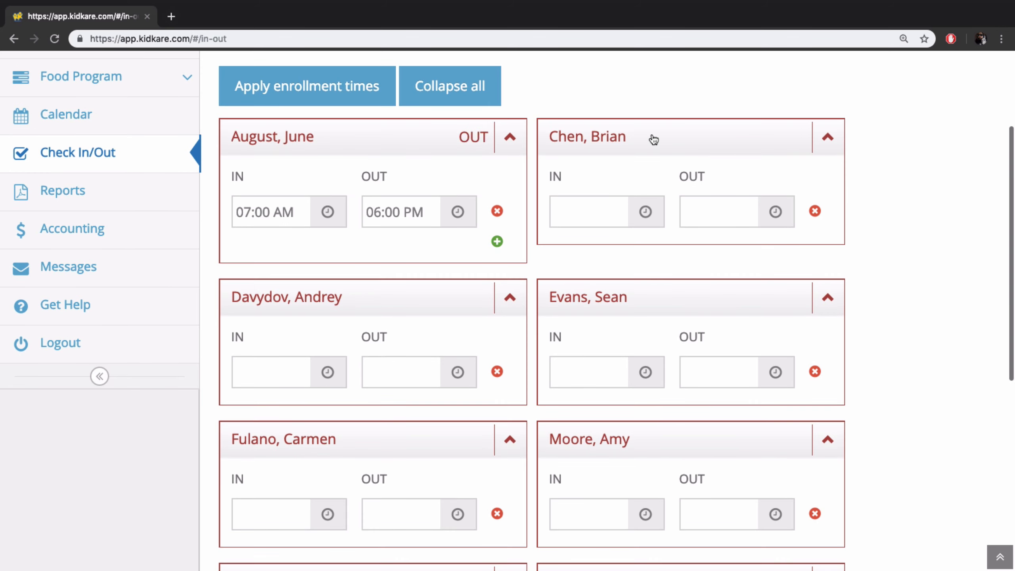
pyautogui.click(598, 200)
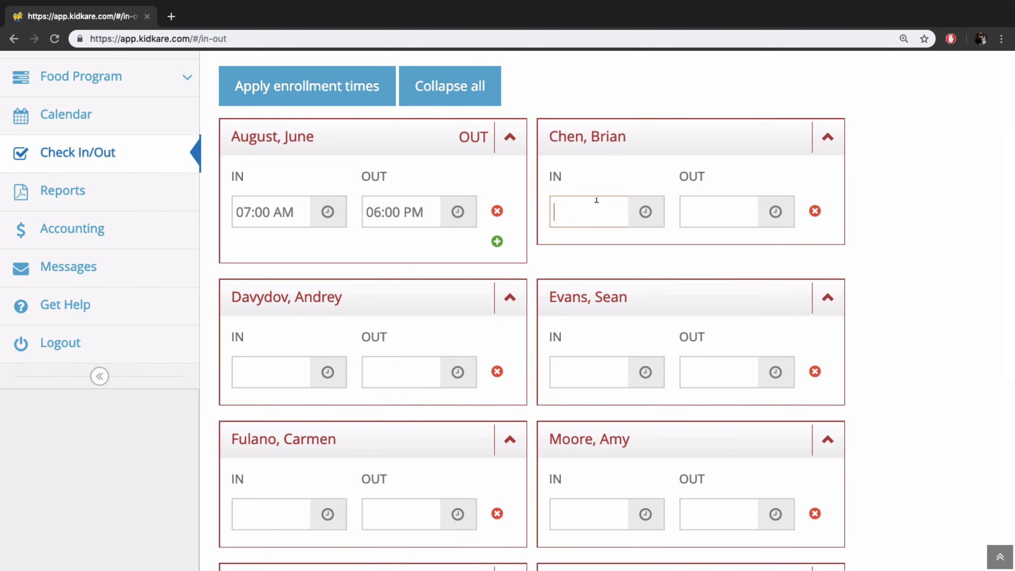
pyautogui.write('630')
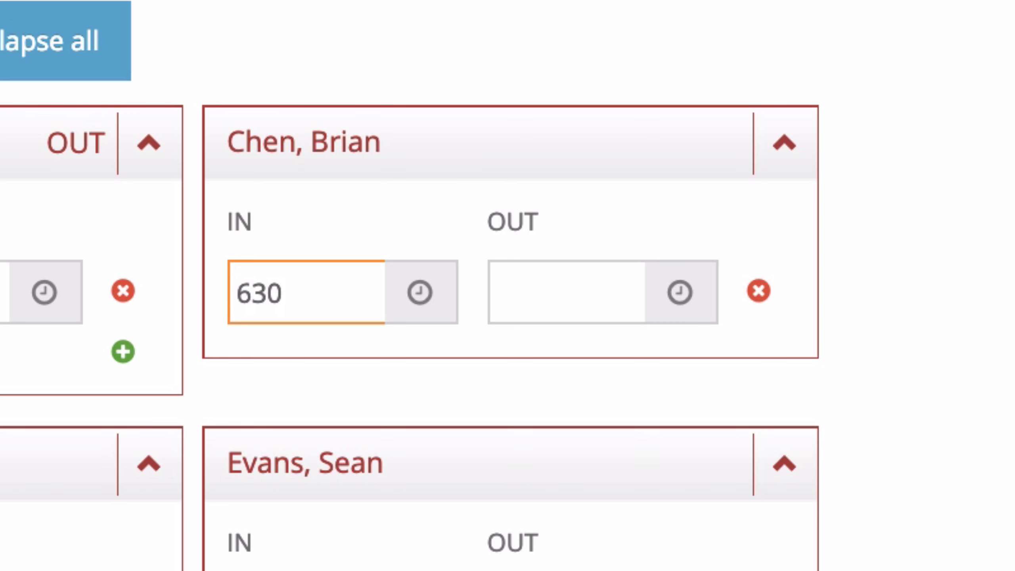
pyautogui.write('am')
pyautogui.press('Return')
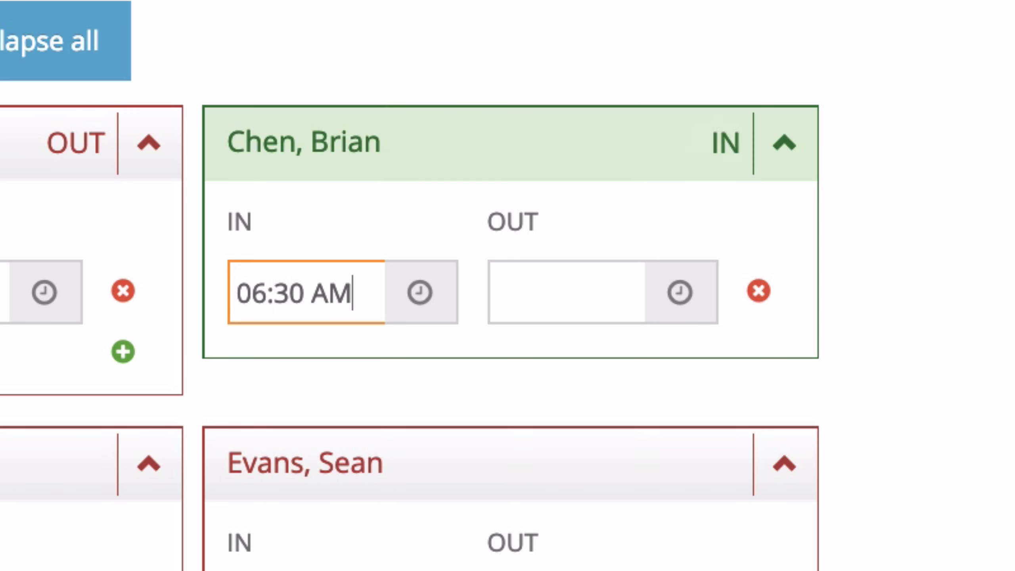
pyautogui.press('Tab')
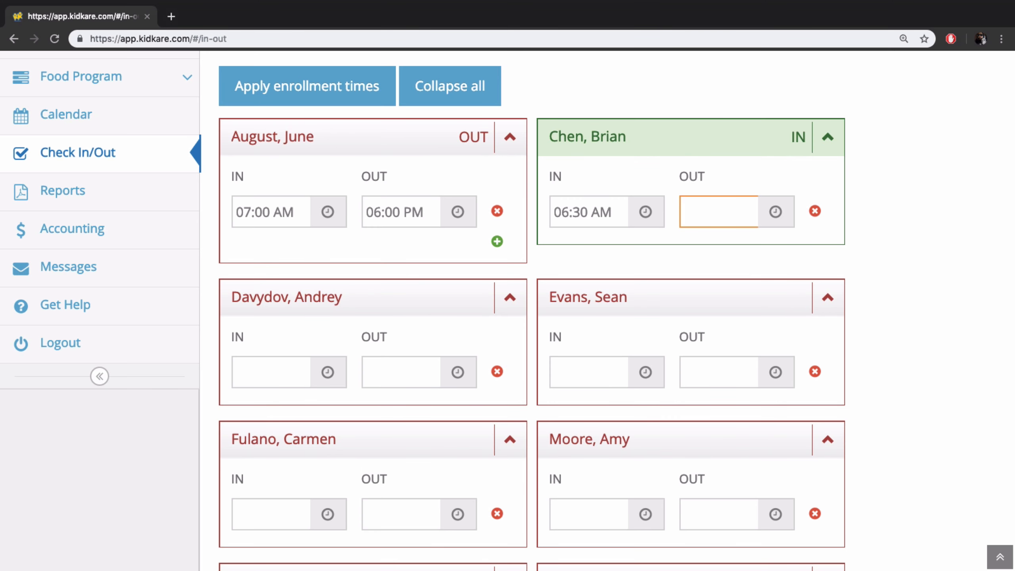
pyautogui.write('8am')
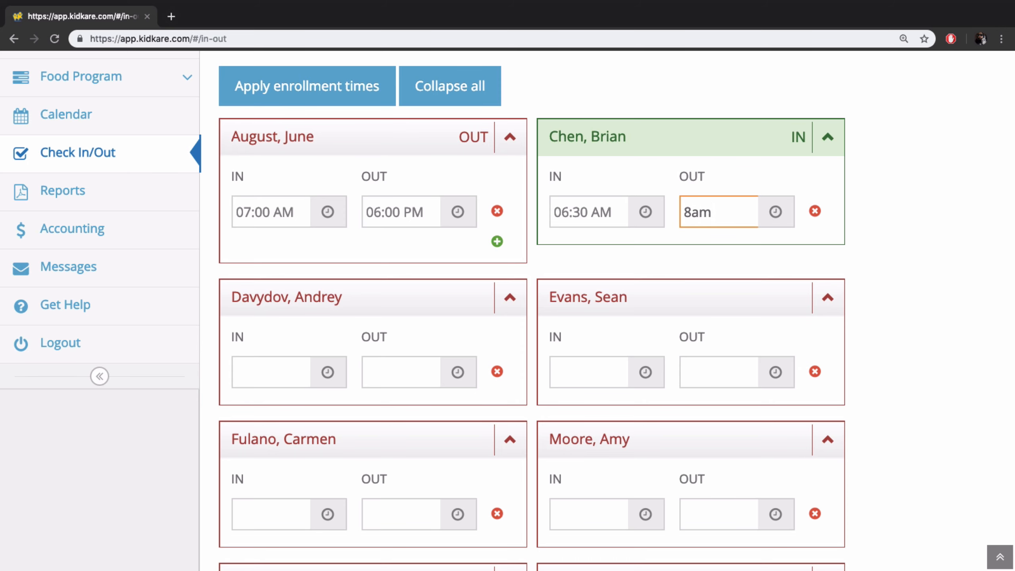
pyautogui.press('Return')
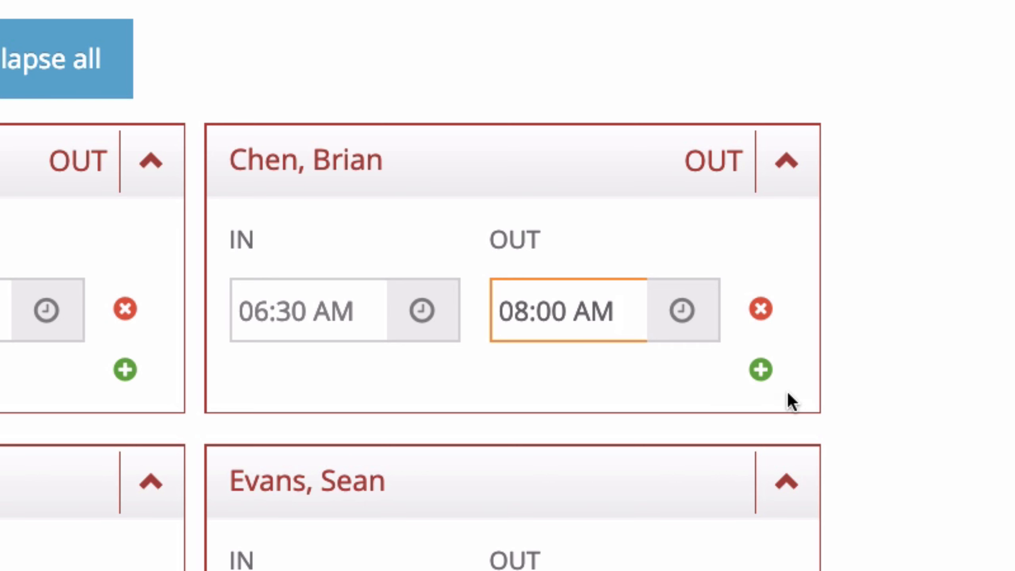
# Step: Add a second in/out row for the second listed child, with IN 02:30 PM and OUT 06:00 PM
pyautogui.click(761, 370)
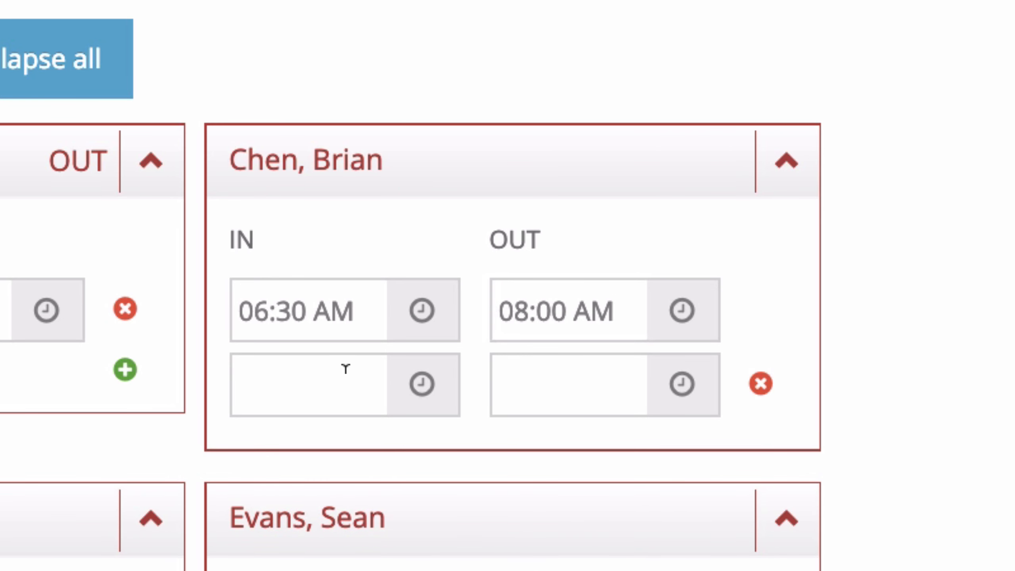
pyautogui.click(308, 376)
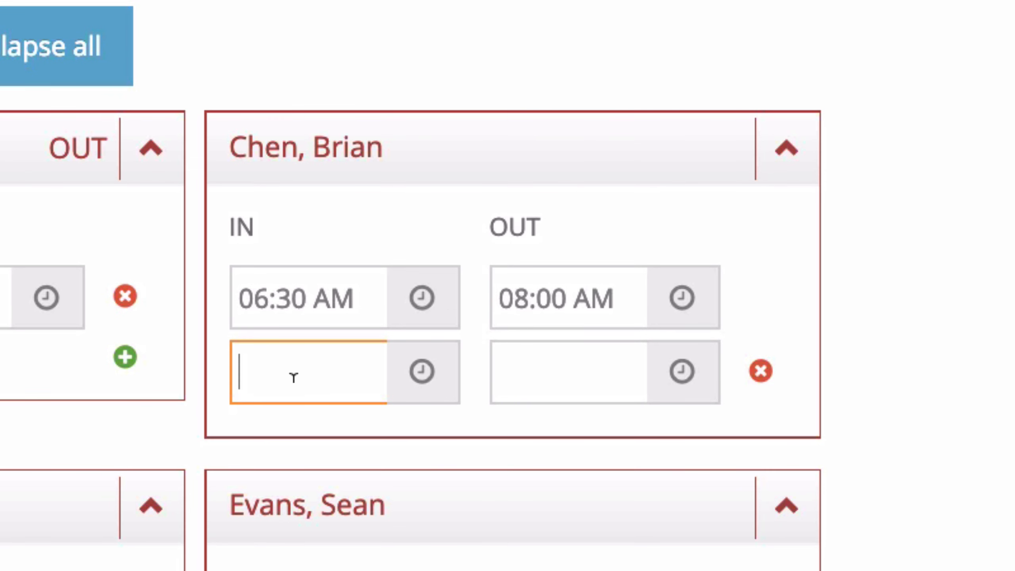
pyautogui.write('230')
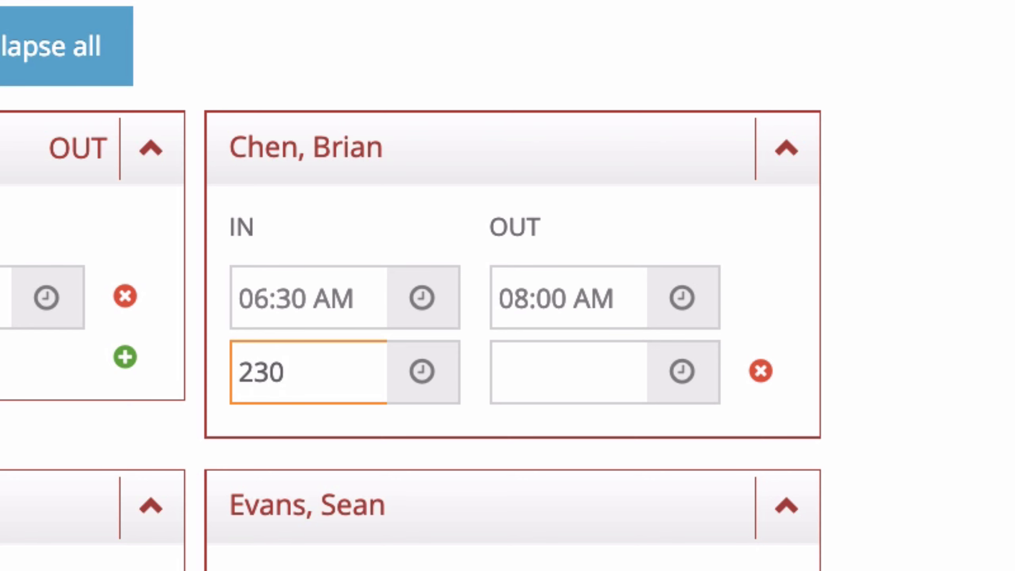
pyautogui.write('p')
pyautogui.press('Return')
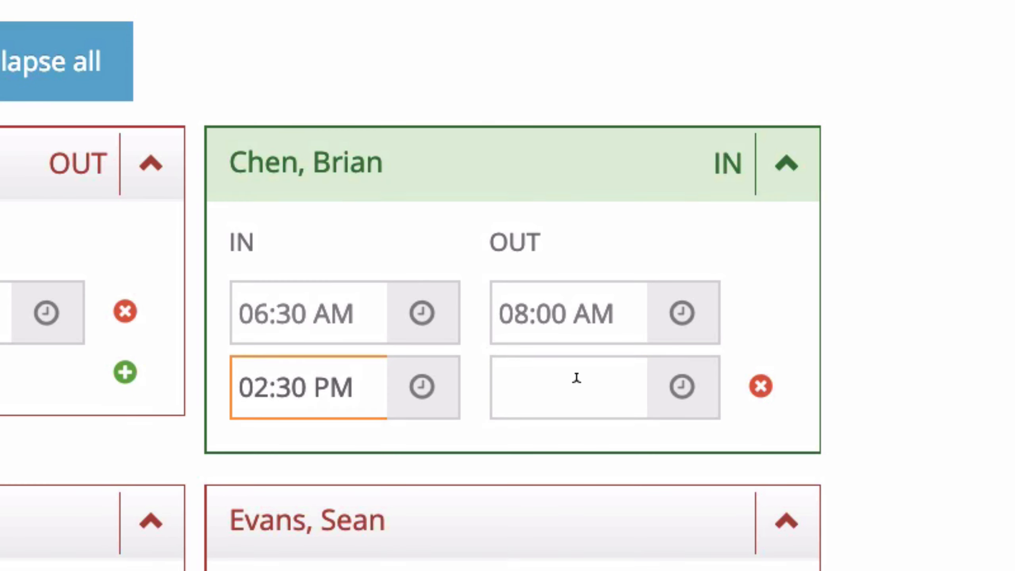
pyautogui.click(575, 380)
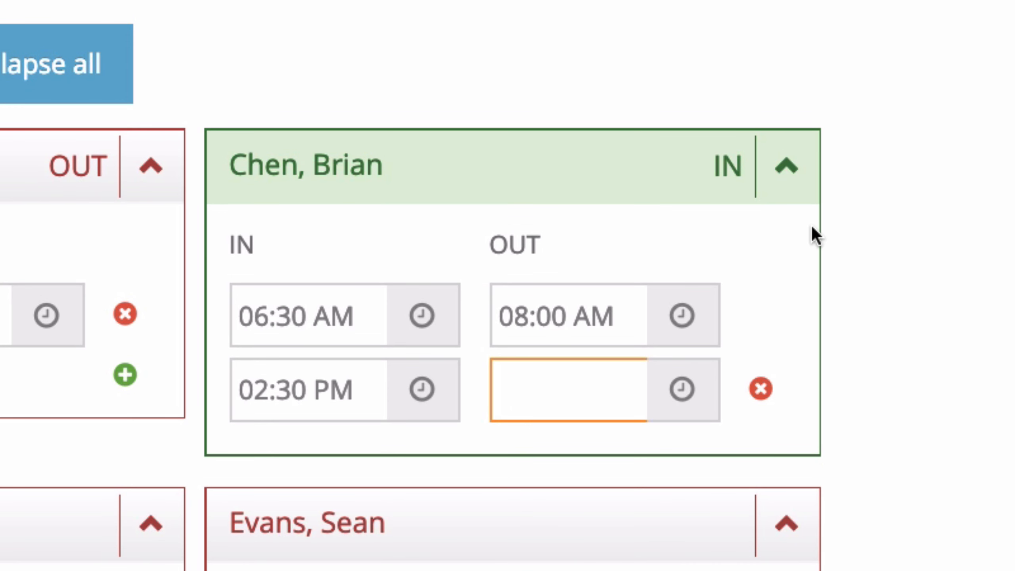
pyautogui.write('6pm')
pyautogui.press('Return')
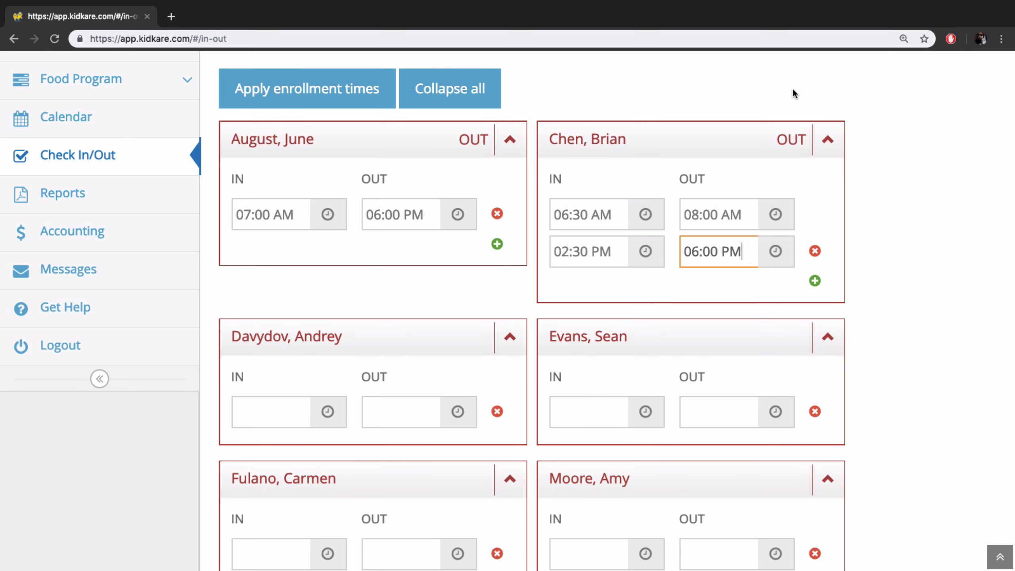
# Step: Go to the Enter Meal page and select Dinner as the meal for non-infants
pyautogui.scroll(3, 849, 161)
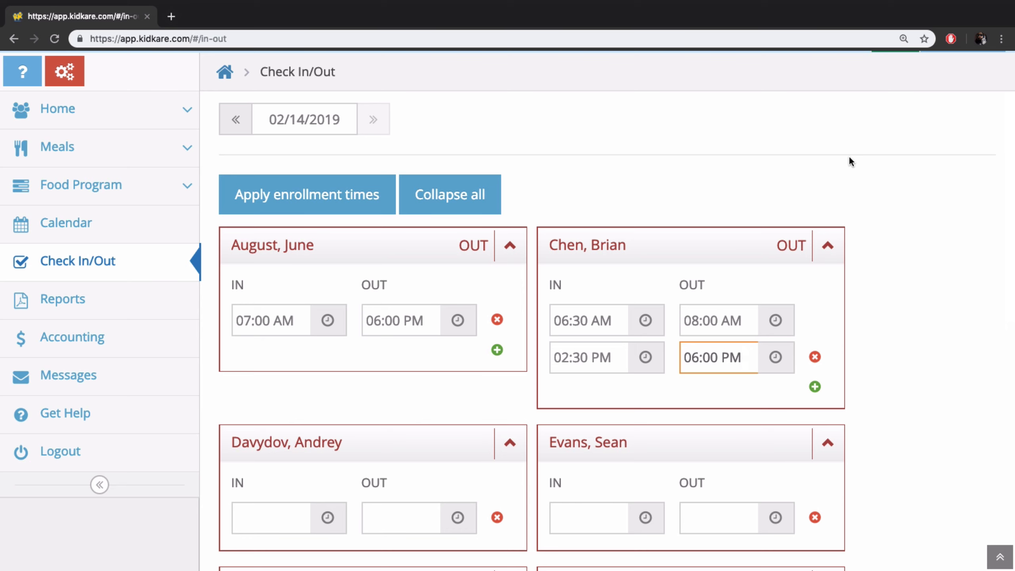
pyautogui.click(72, 146)
pyautogui.click(82, 184)
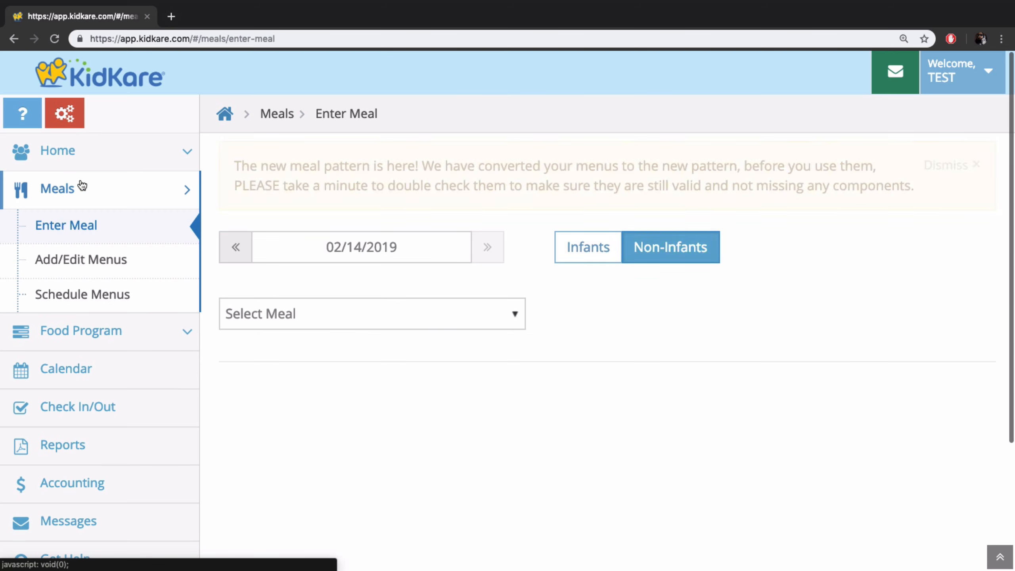
pyautogui.click(372, 309)
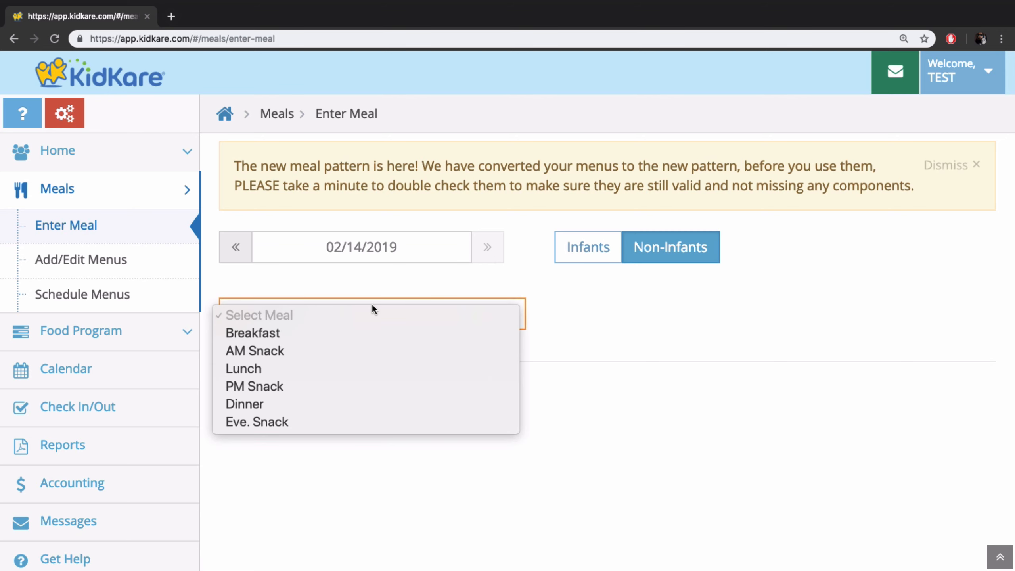
pyautogui.click(357, 400)
# Step: Mark the first two children on the roster, both 11 years old, as attending the Barley/Bean Soup dinner
pyautogui.scroll(-10, 310, 391)
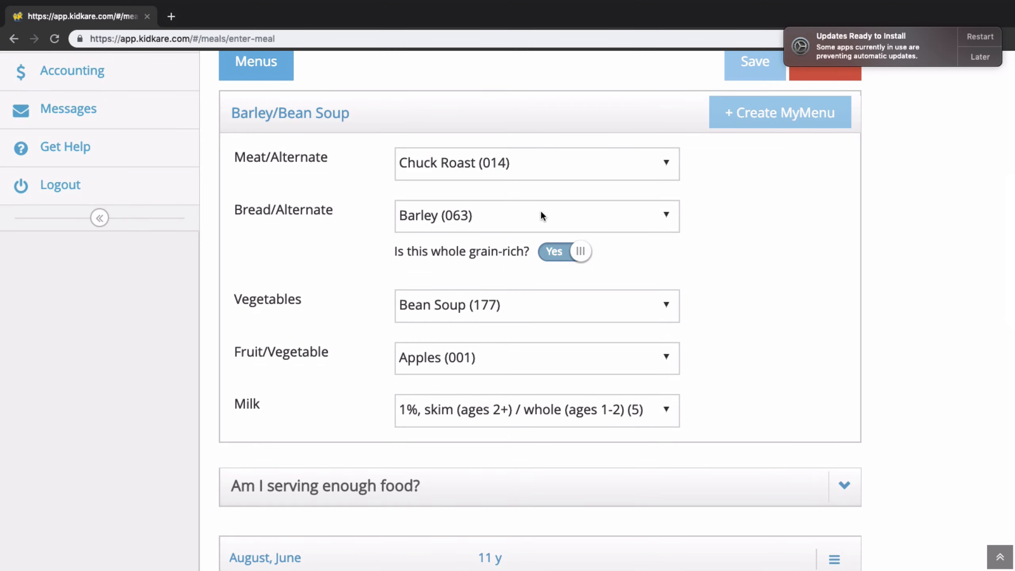
pyautogui.scroll(-2, 710, 283)
pyautogui.scroll(-8, 710, 283)
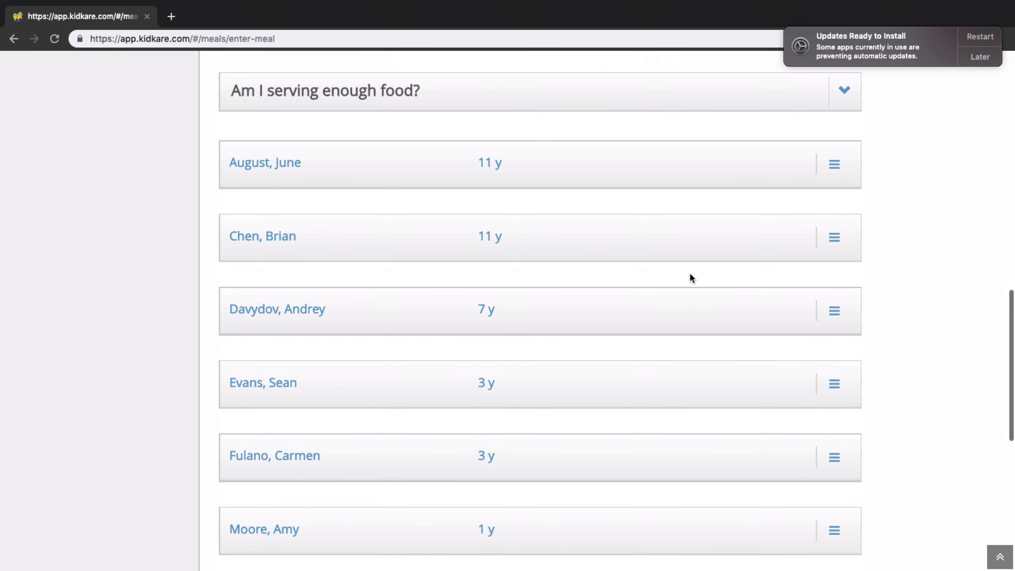
pyautogui.click(550, 154)
pyautogui.click(553, 157)
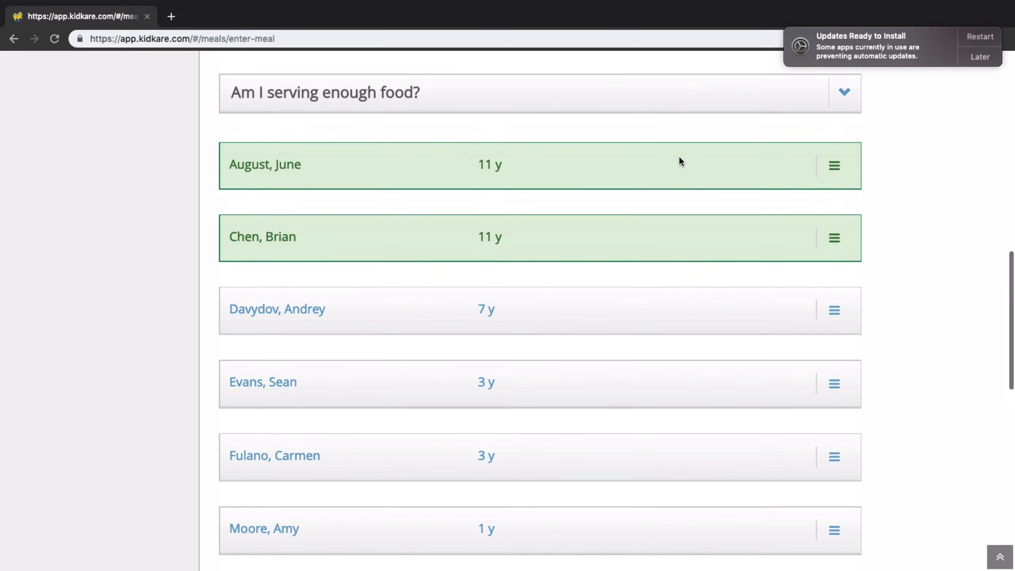
# Step: Try to mark the third and fourth children on the roster, who are not checked in, as attending the dinner
pyautogui.scroll(-3, 568, 211)
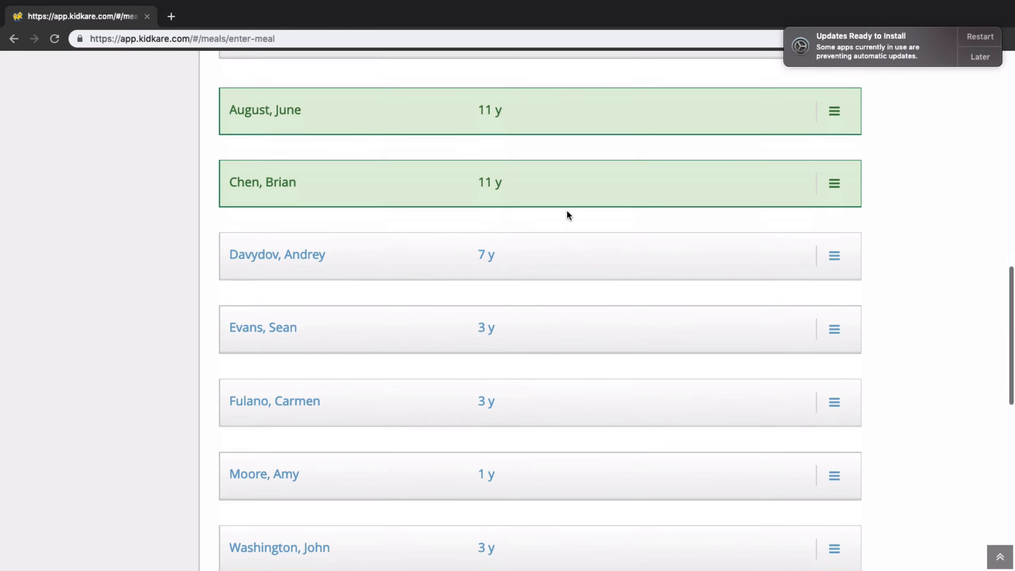
pyautogui.scroll(-1, 568, 211)
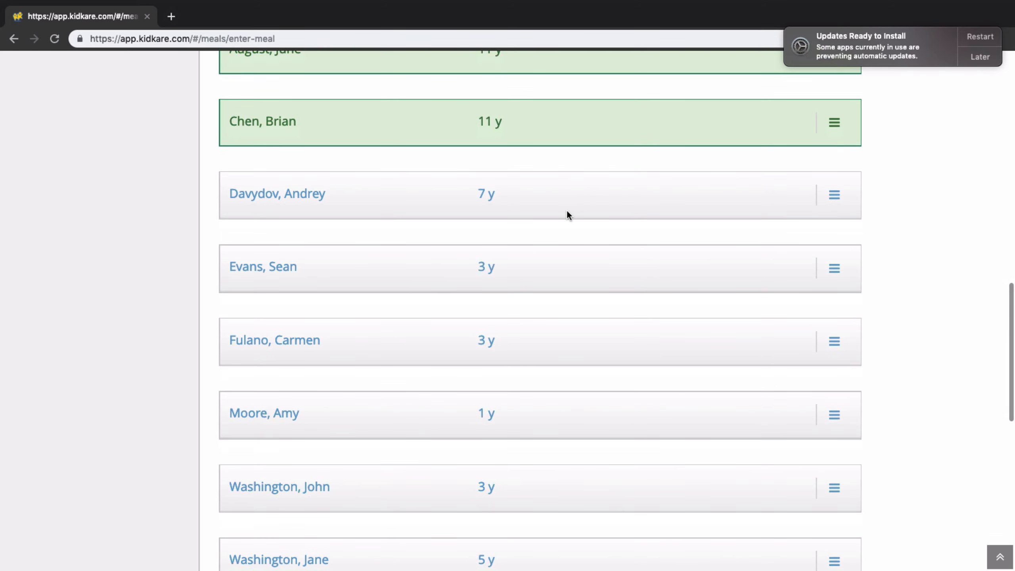
pyautogui.click(505, 189)
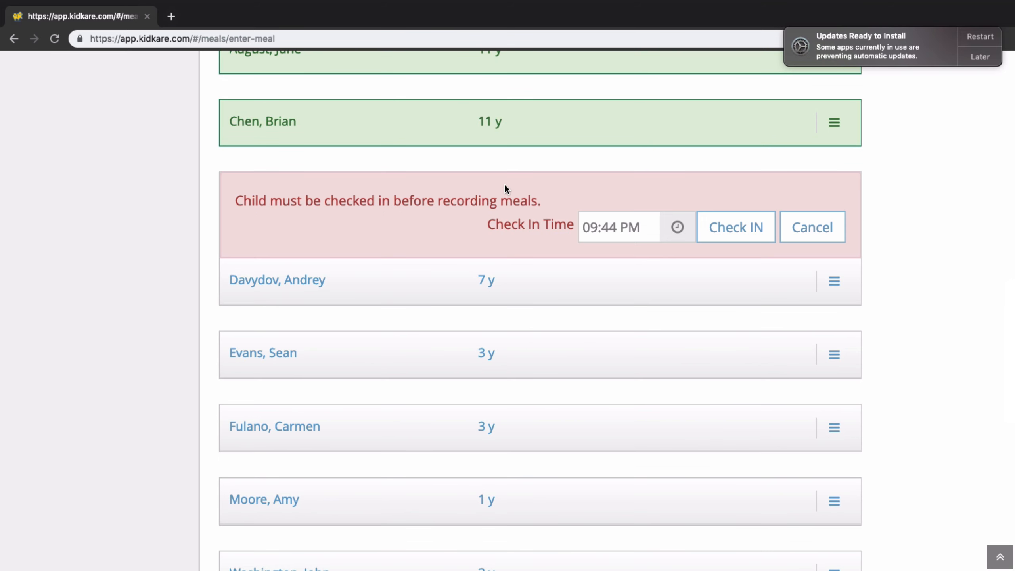
pyautogui.click(519, 358)
# Step: Check in the third child on the roster, 7 years old, for the dinner with a check-in time of 07:00 AM
pyautogui.scroll(-5, 877, 288)
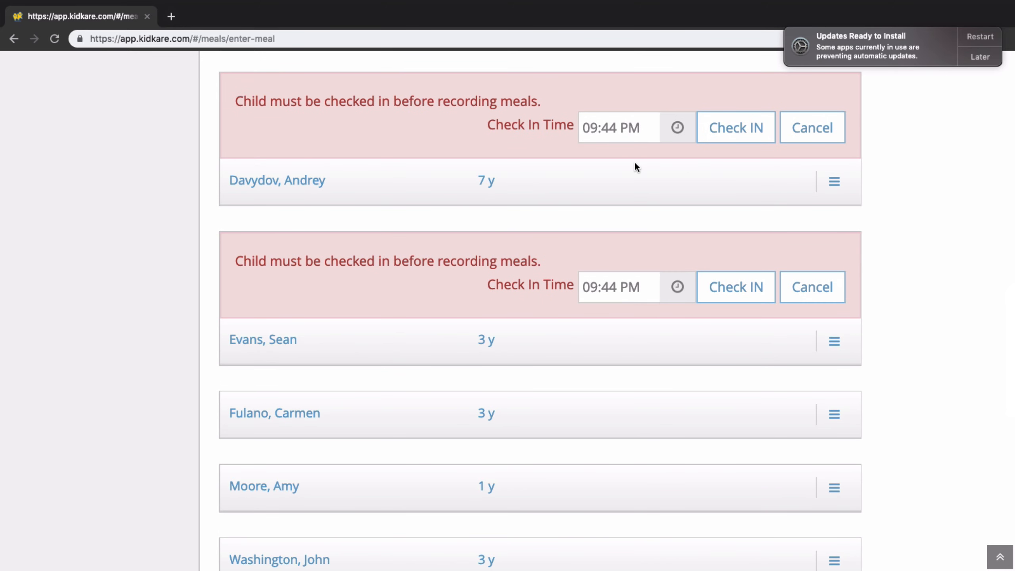
pyautogui.click(628, 129)
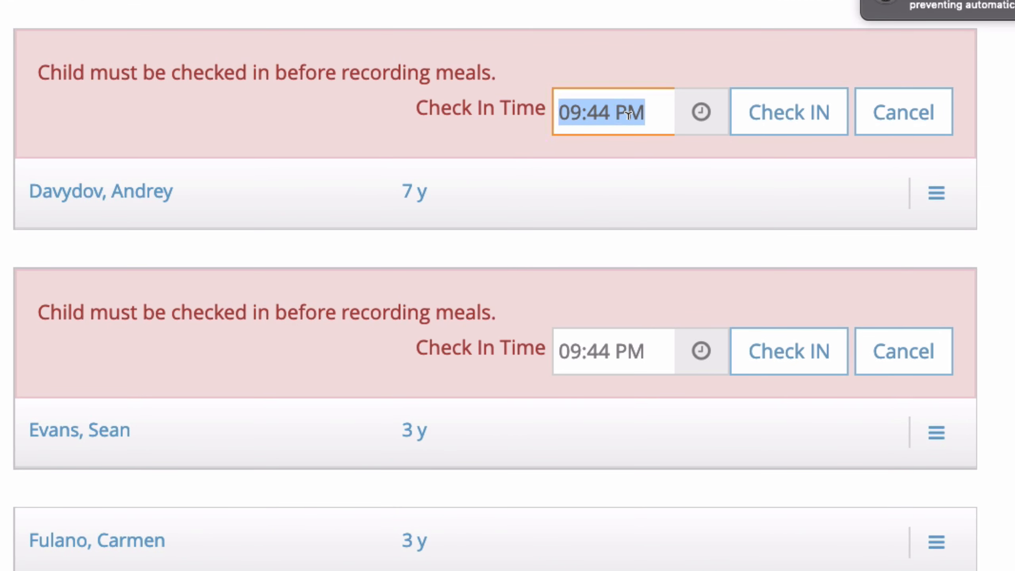
pyautogui.write('700a')
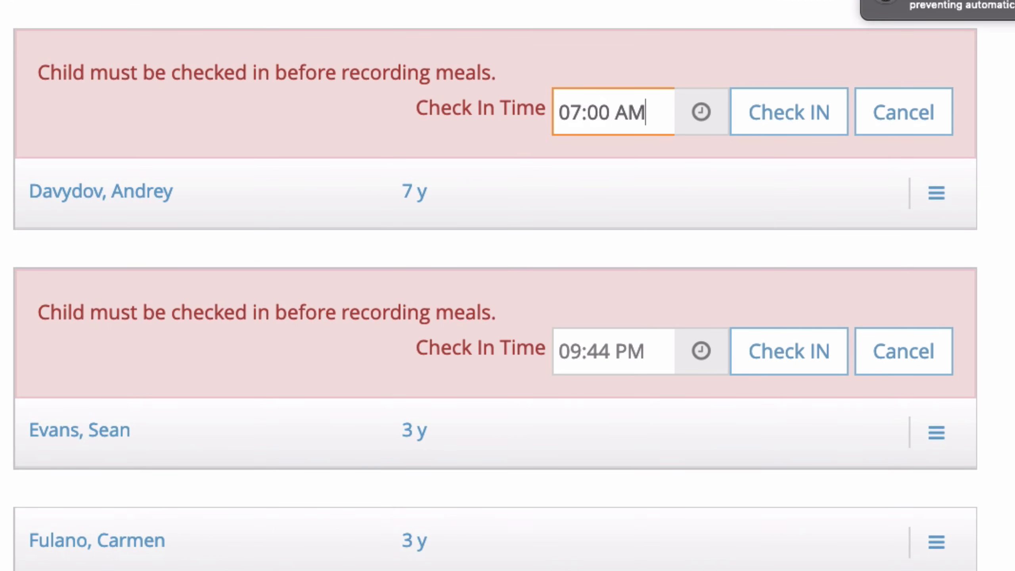
pyautogui.click(795, 118)
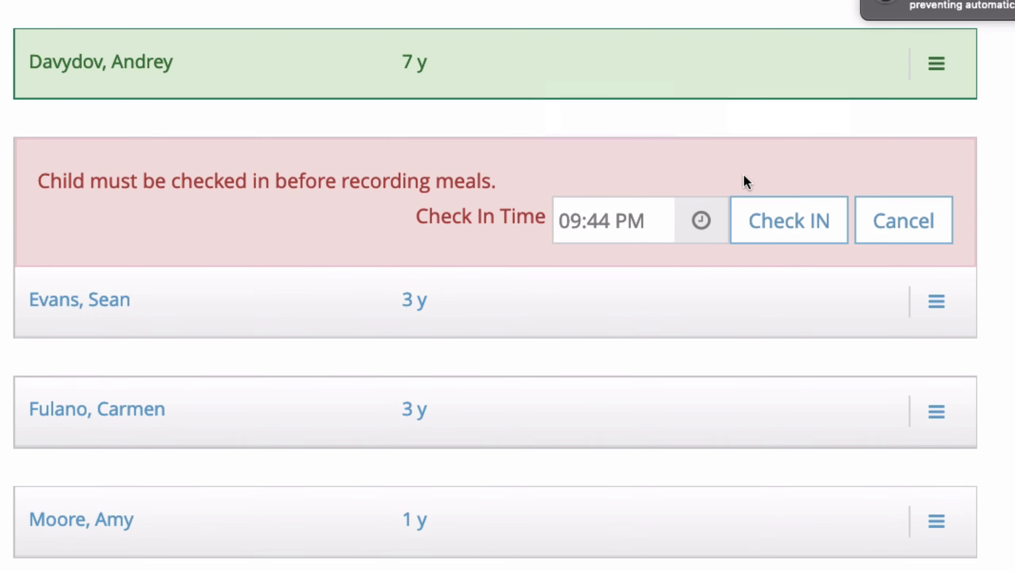
# Step: Check in the fourth child on the roster, 3 years old, at 07:00 AM and save the dinner
pyautogui.click(610, 215)
pyautogui.tripleClick(610, 215)
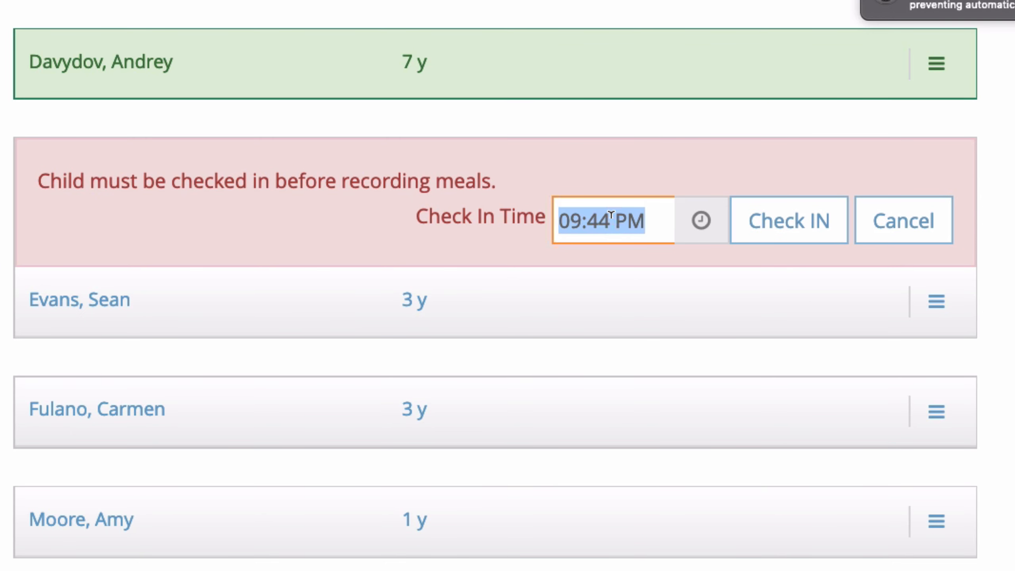
pyautogui.write('7am')
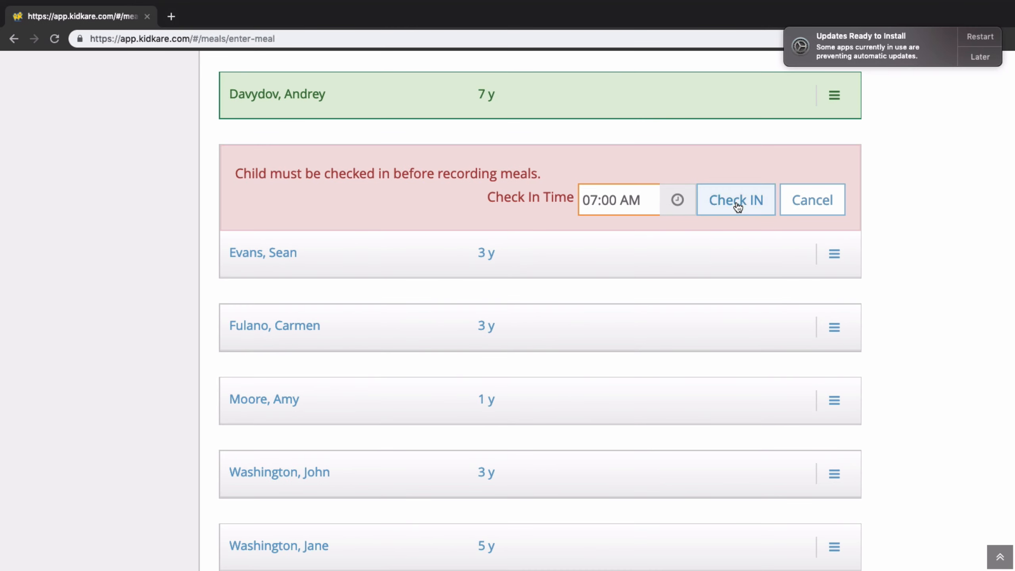
pyautogui.click(790, 224)
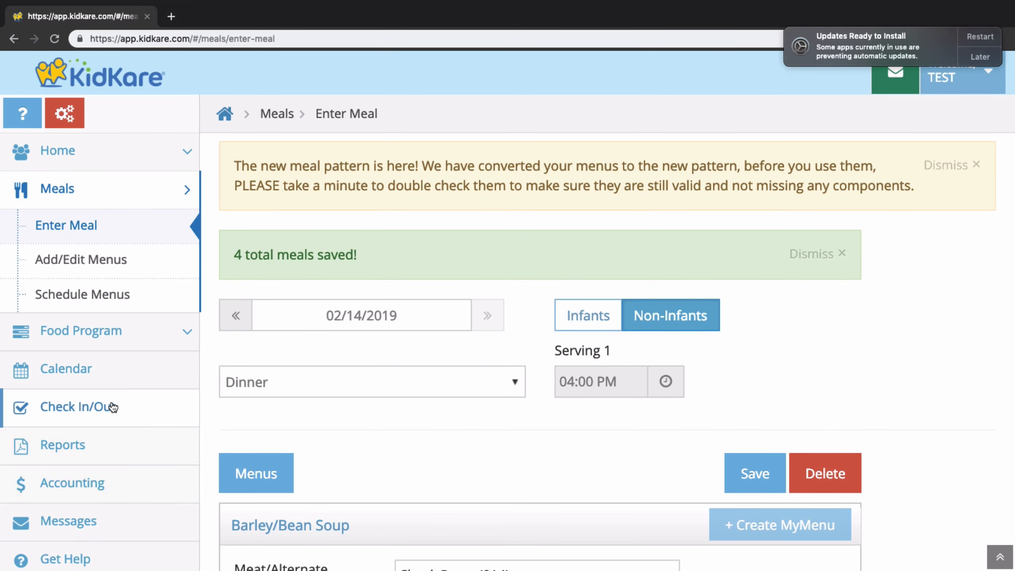
# Step: Go to the Check In/Out page and expand the in/out times of all children
pyautogui.click(107, 408)
pyautogui.scroll(-2, 400, 224)
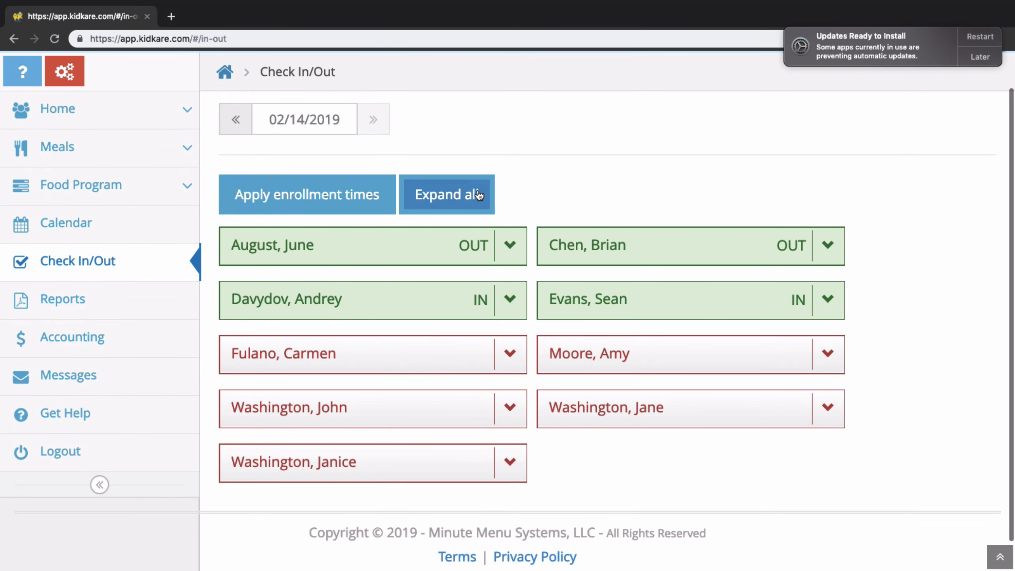
pyautogui.click(479, 194)
pyautogui.scroll(-6, 538, 205)
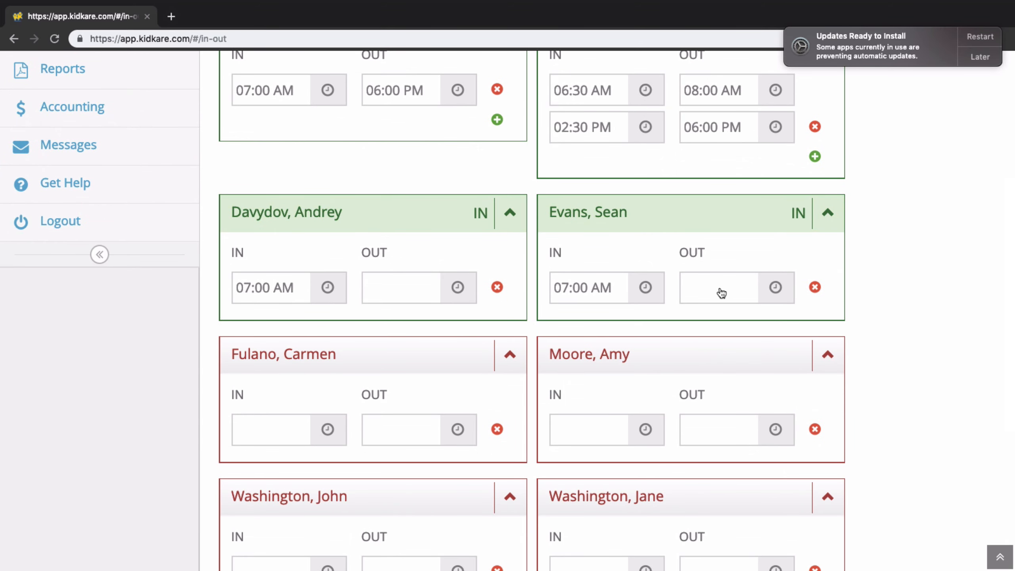
# Step: Set the OUT time to 06:00 PM for the third and fourth listed children, both checked in at 07:00 AM
pyautogui.click(373, 287)
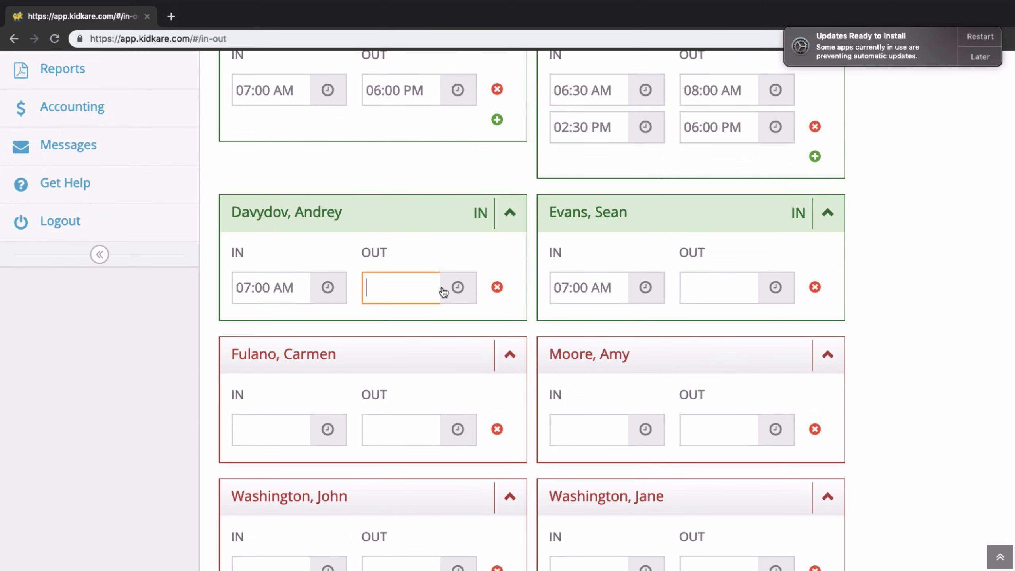
pyautogui.write('6pm')
pyautogui.click(737, 281)
pyautogui.write('6pm')
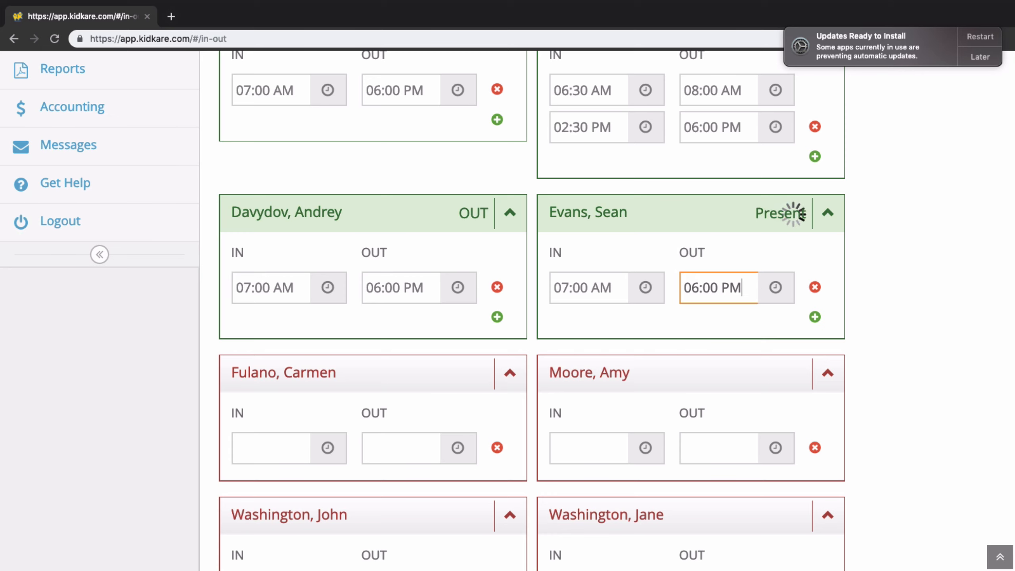
pyautogui.scroll(7, 693, 232)
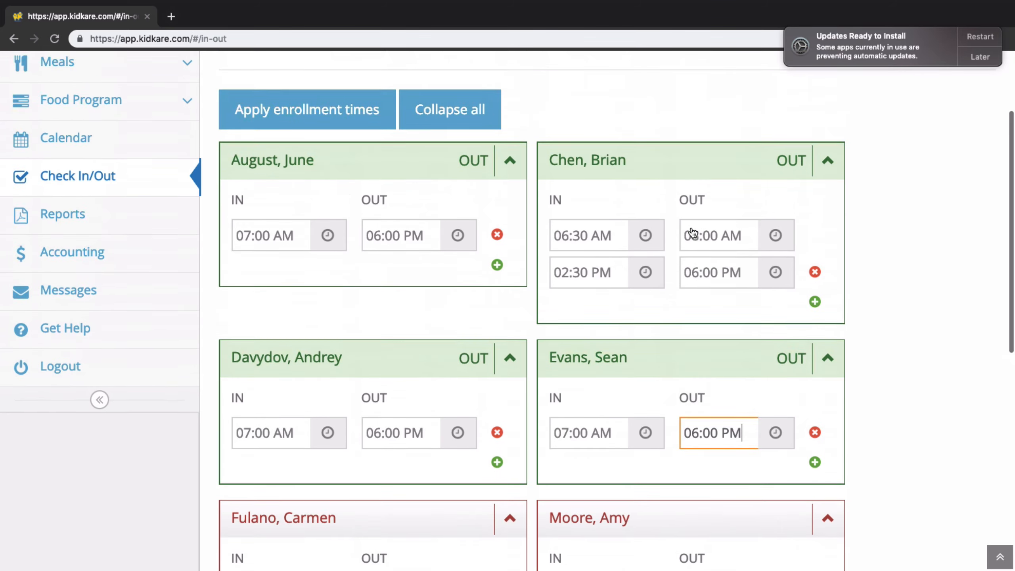